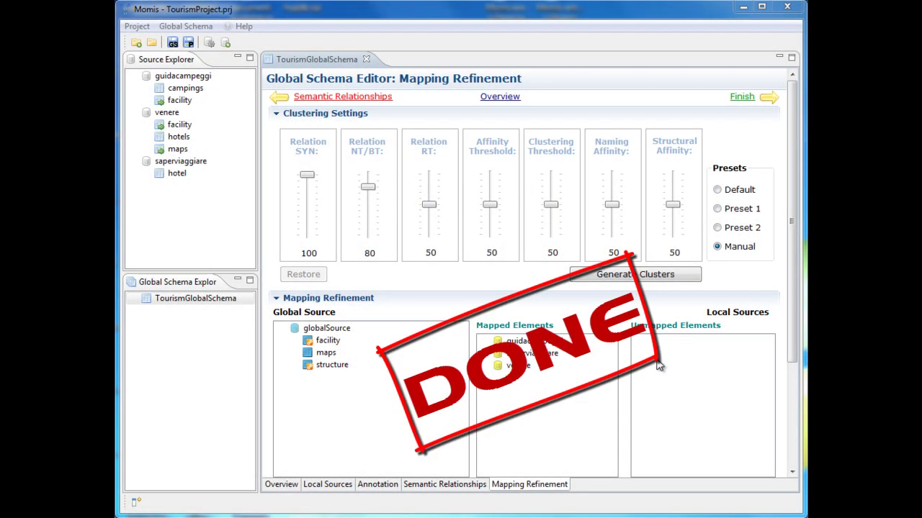
Finish the mapping refinement, then launch the Query Manager with the facility, maps and structure classes of the global source expanded.
{"action": "left_click", "coordinate": [739, 98]}
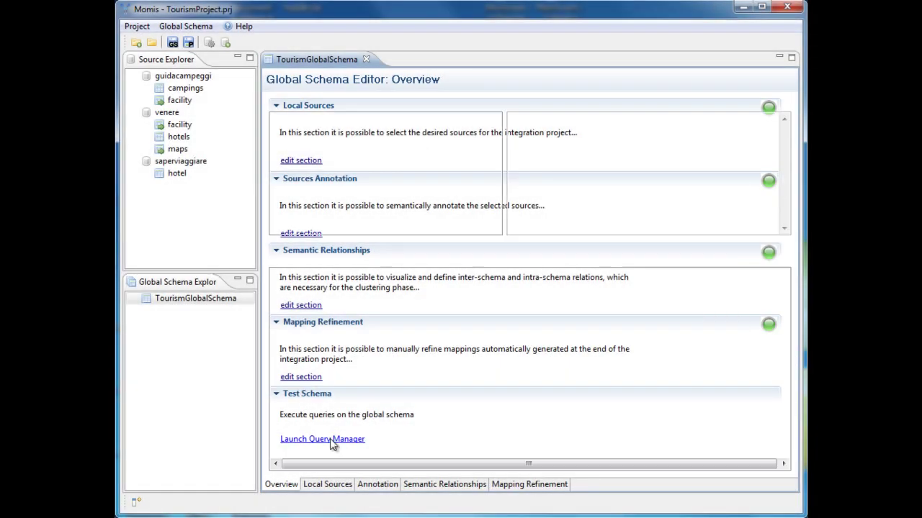
{"action": "left_click", "coordinate": [331, 441]}
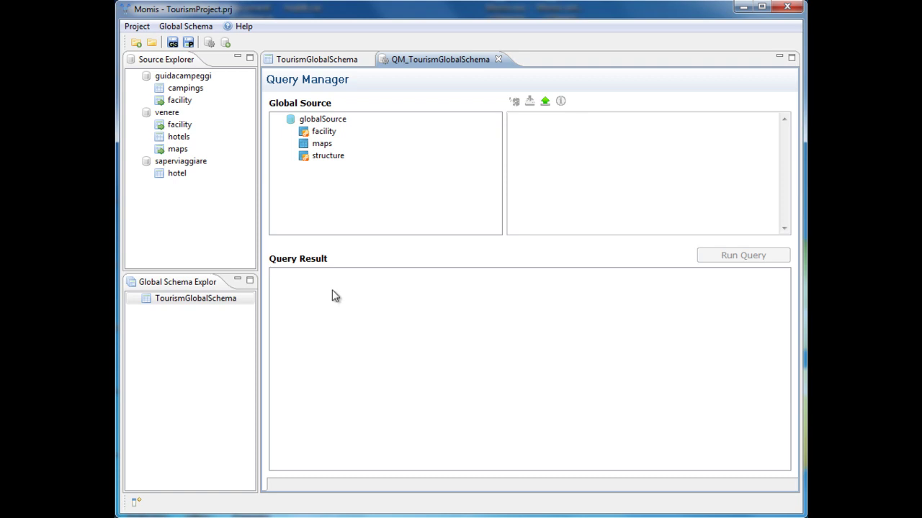
{"action": "left_click", "coordinate": [290, 133]}
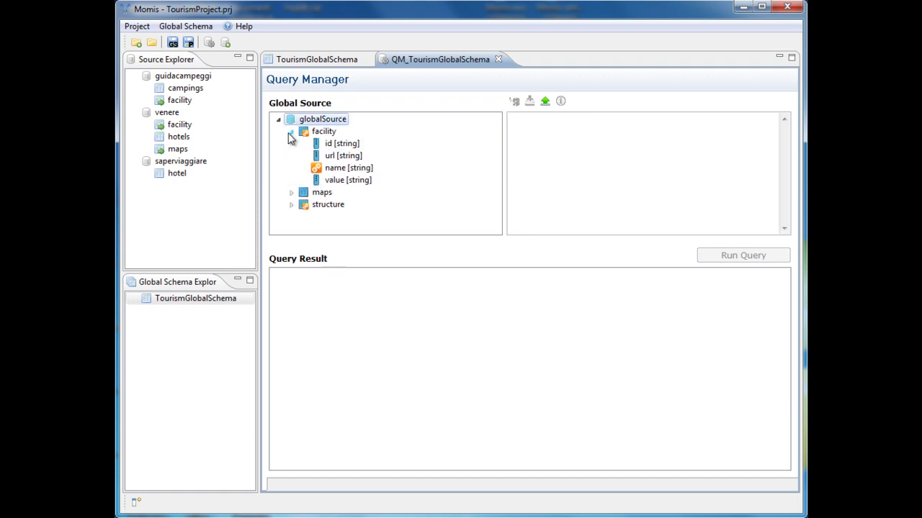
{"action": "left_click", "coordinate": [291, 193]}
{"action": "left_click", "coordinate": [291, 230]}
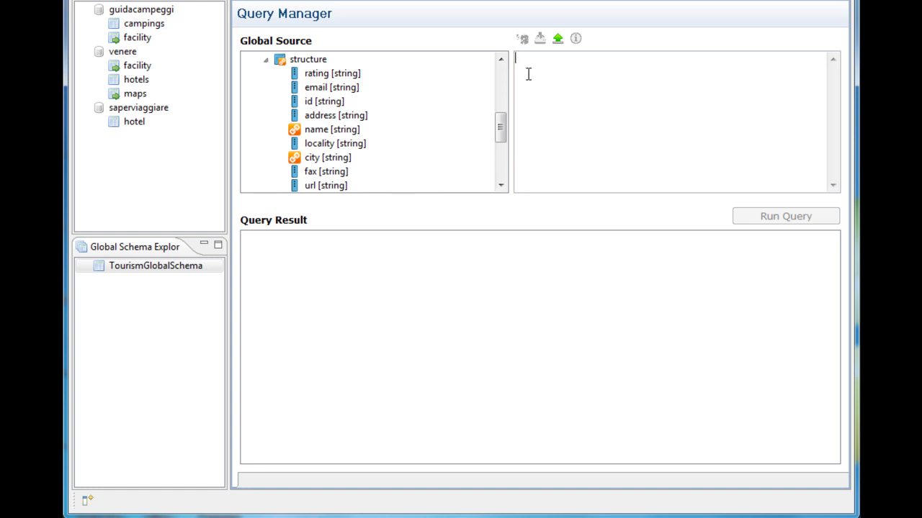
Write the query's select clause with the structure attributes name, address, fax and phone_number.
{"action": "type", "text": "select"}
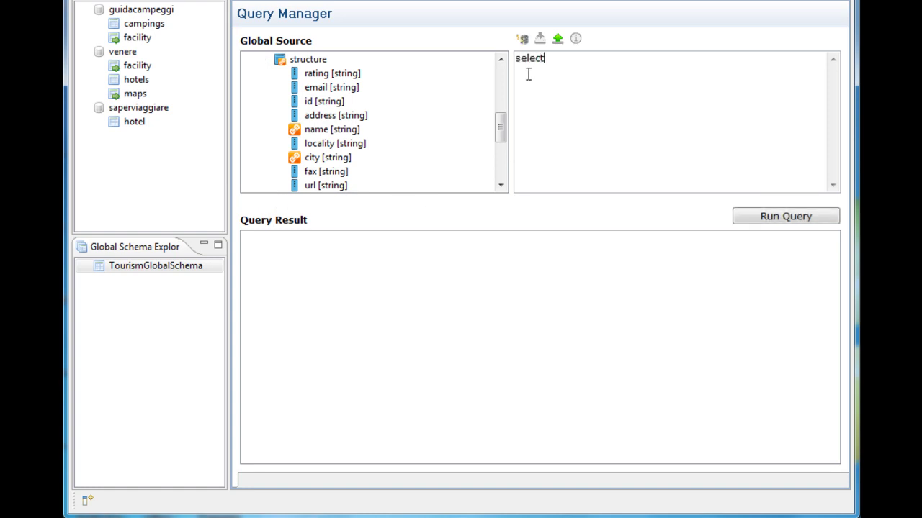
{"action": "double_click", "coordinate": [351, 129]}
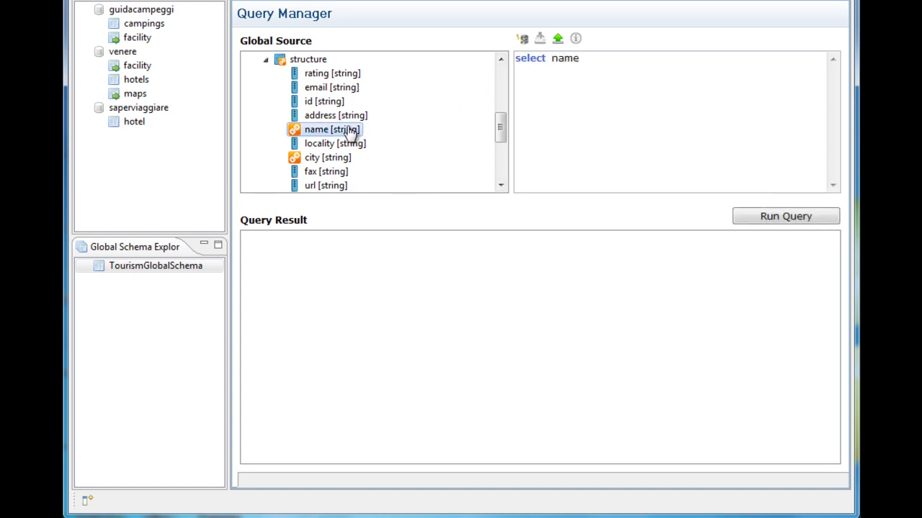
{"action": "type", "text": ","}
{"action": "double_click", "coordinate": [338, 116]}
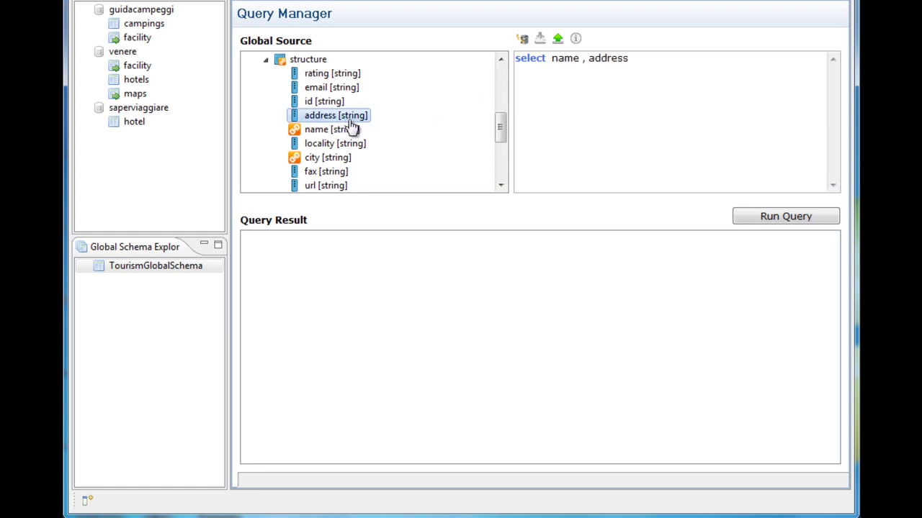
{"action": "double_click", "coordinate": [350, 173]}
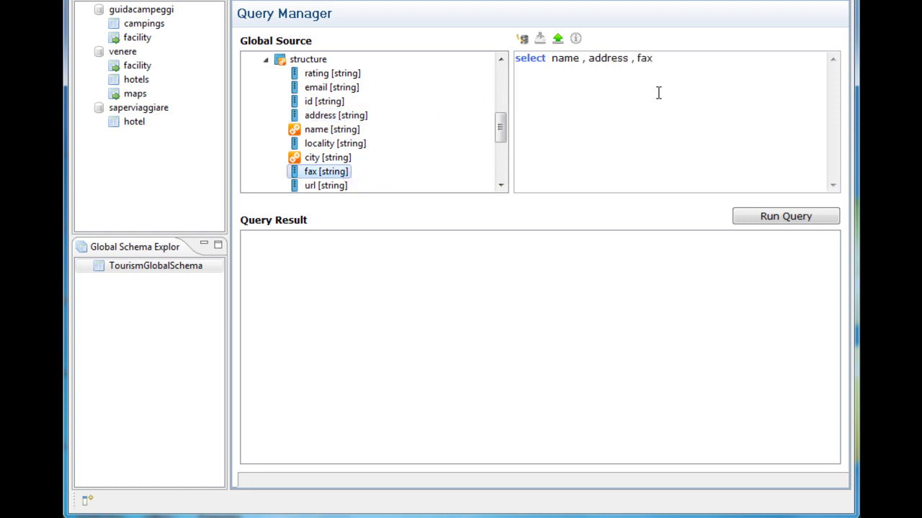
{"action": "type", "text": ","}
{"action": "scroll", "coordinate": [502, 139], "scroll_direction": "down", "scroll_amount": 1}
{"action": "double_click", "coordinate": [389, 161]}
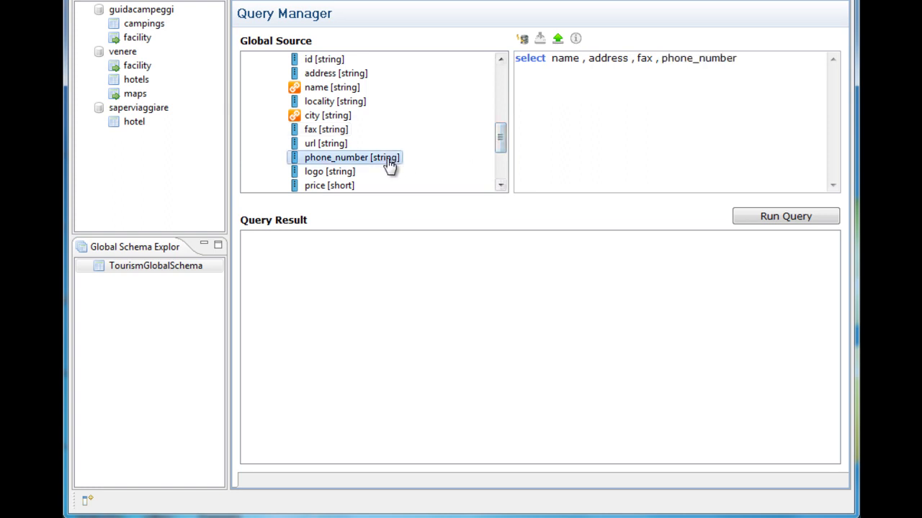
Complete the query with "from structure" and "where city = 'roma'" on separate lines, and run it.
{"action": "left_click", "coordinate": [624, 82]}
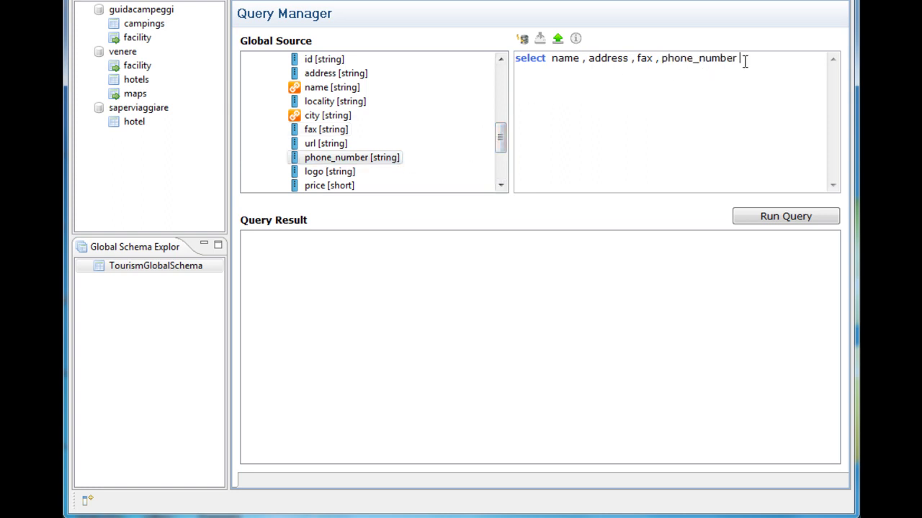
{"action": "type", "text": "from structure"}
{"action": "key", "text": "Return"}
{"action": "type", "text": "where"}
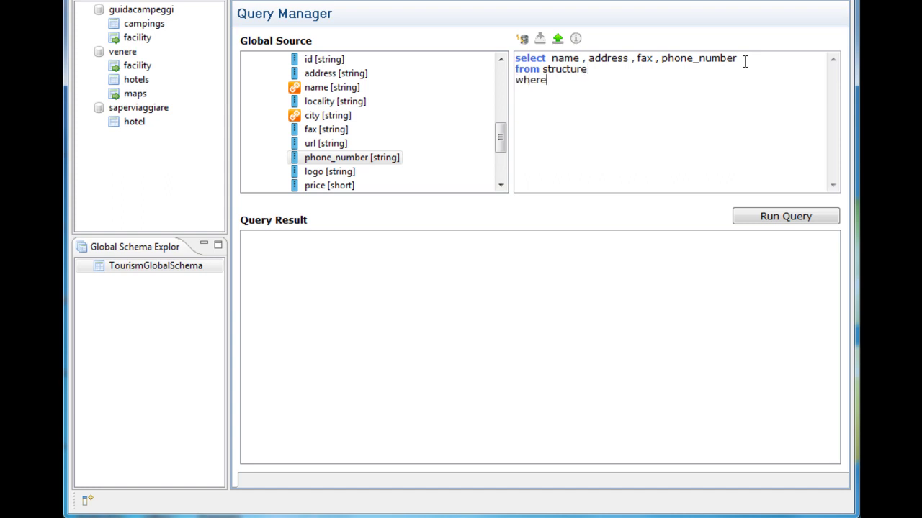
{"action": "type", "text": " city = 'roma'"}
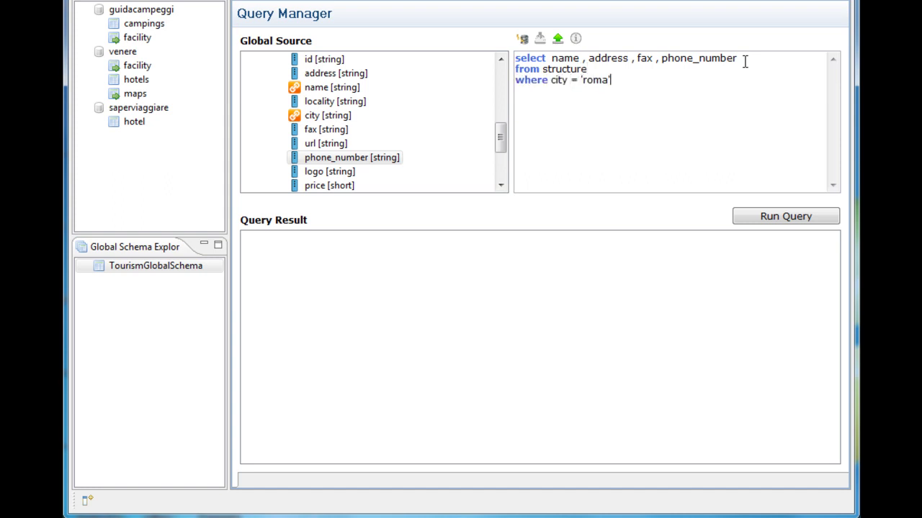
{"action": "left_click", "coordinate": [813, 219]}
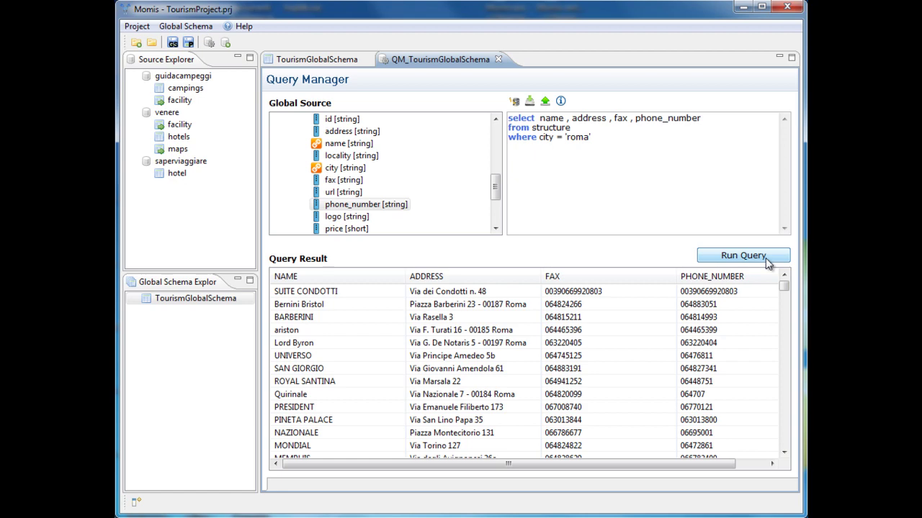
Open the query plan of the Rome query and preview the data of the venere.hotels local query.
{"action": "left_click", "coordinate": [561, 101]}
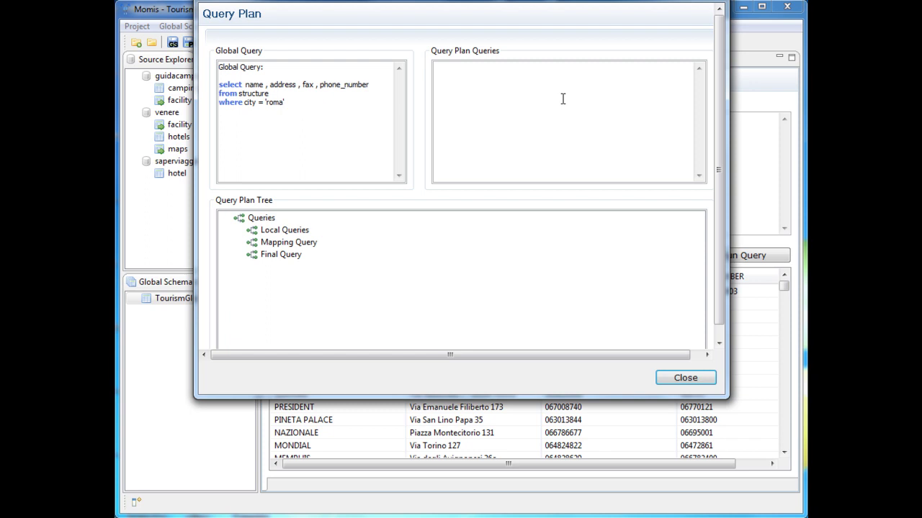
{"action": "left_click_drag", "start_coordinate": [562, 3], "coordinate": [562, 48]}
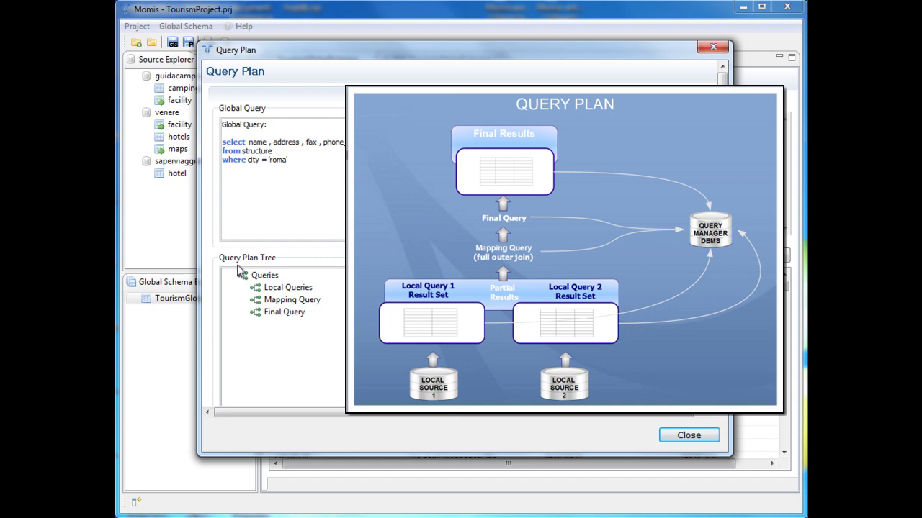
{"action": "left_click", "coordinate": [244, 288]}
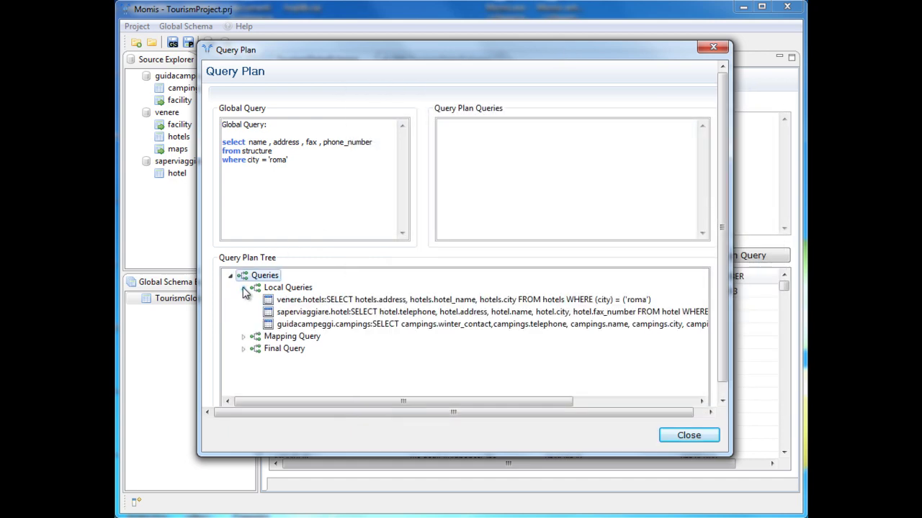
{"action": "right_click", "coordinate": [479, 301]}
{"action": "left_click", "coordinate": [511, 310]}
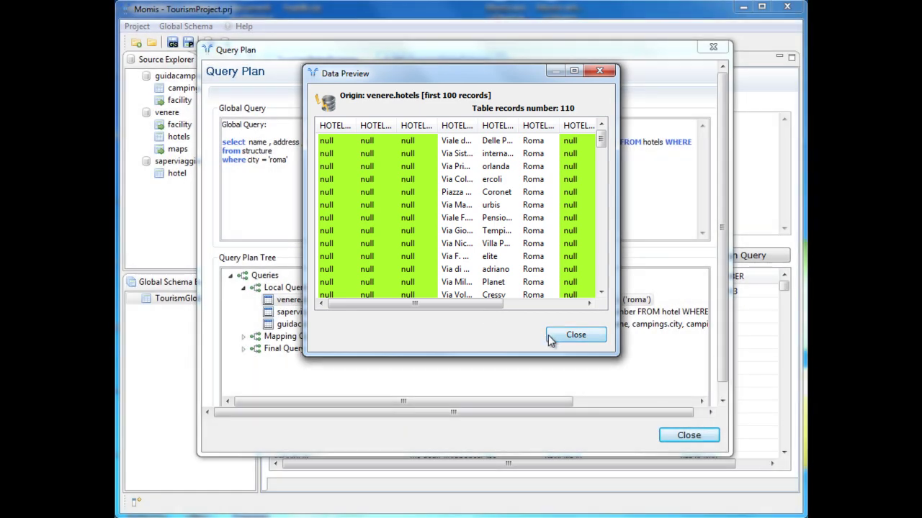
{"action": "left_click", "coordinate": [549, 337]}
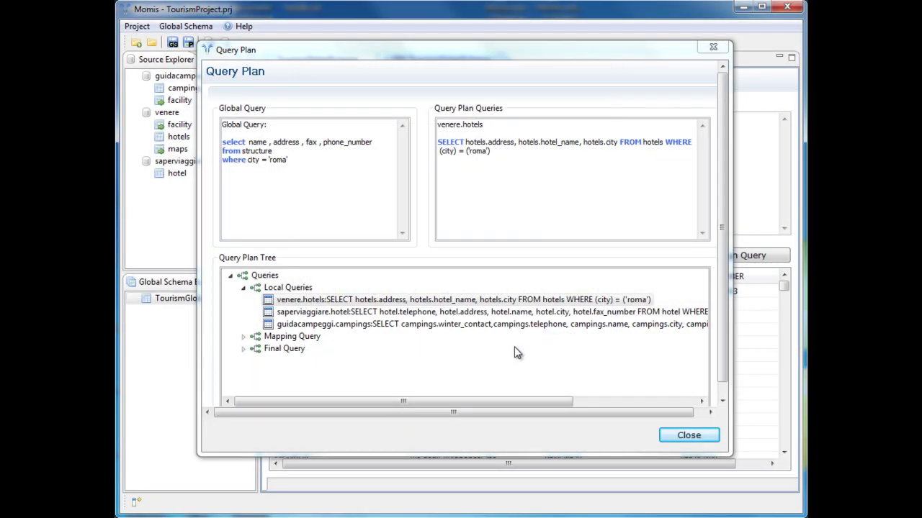
Examine the globalSource.structure mapping query and preview the final query's data, closing the query plan when done.
{"action": "left_click", "coordinate": [244, 336]}
{"action": "left_click", "coordinate": [273, 348]}
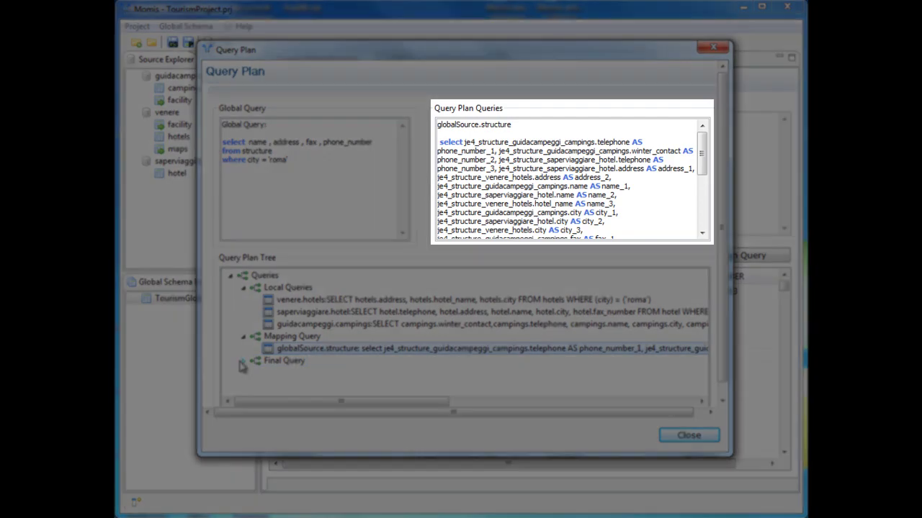
{"action": "left_click", "coordinate": [243, 361]}
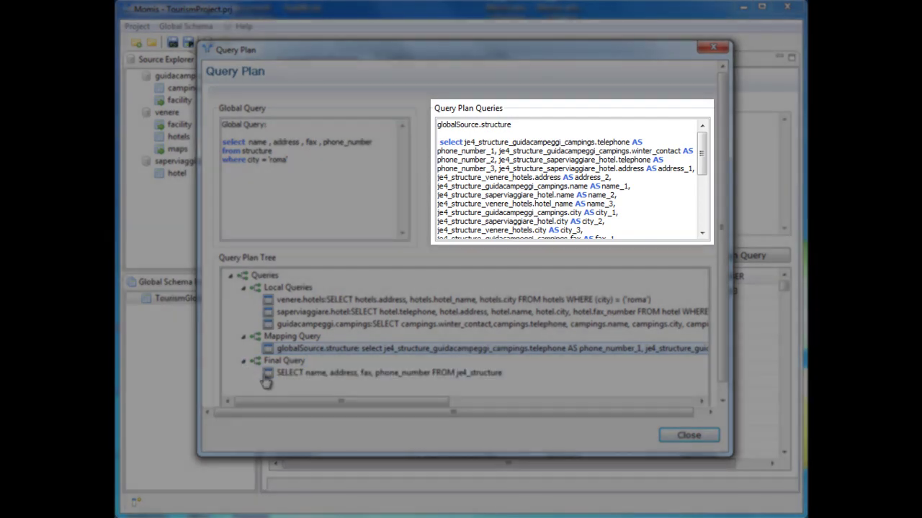
{"action": "left_click", "coordinate": [294, 373]}
{"action": "right_click", "coordinate": [330, 377]}
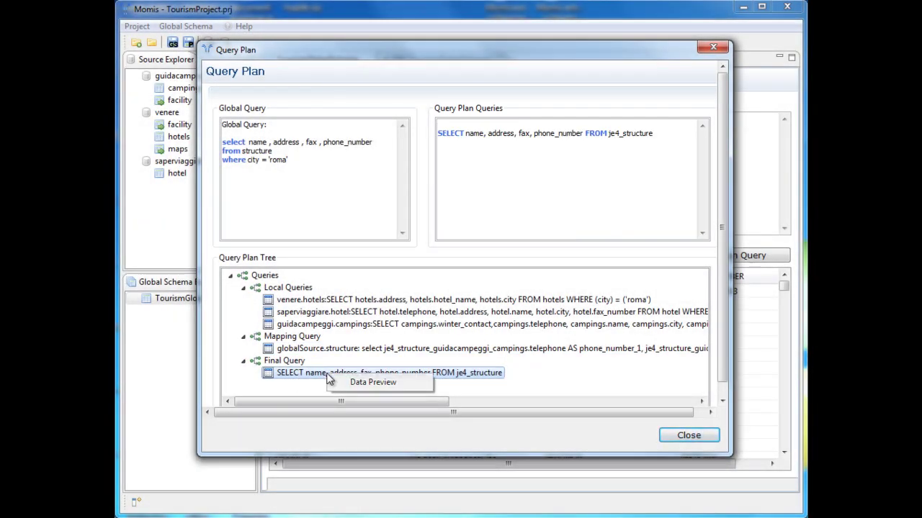
{"action": "left_click", "coordinate": [337, 385]}
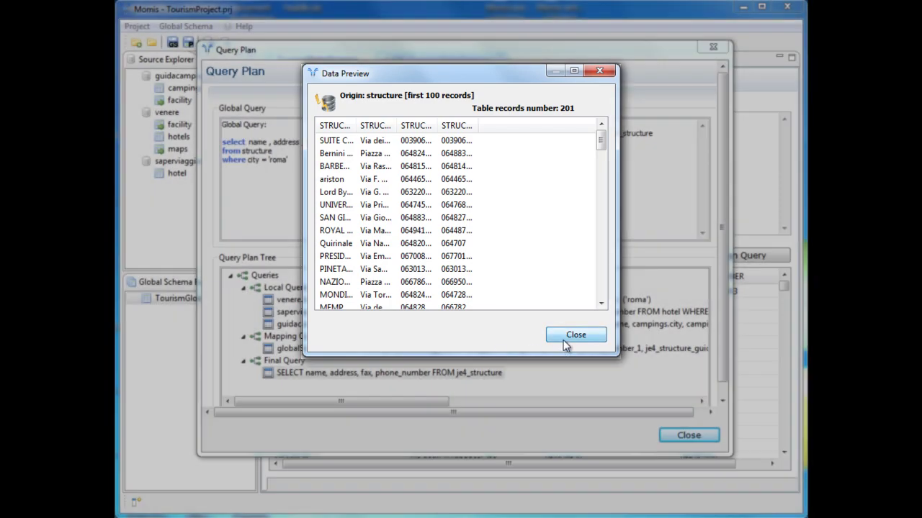
{"action": "left_click", "coordinate": [565, 344]}
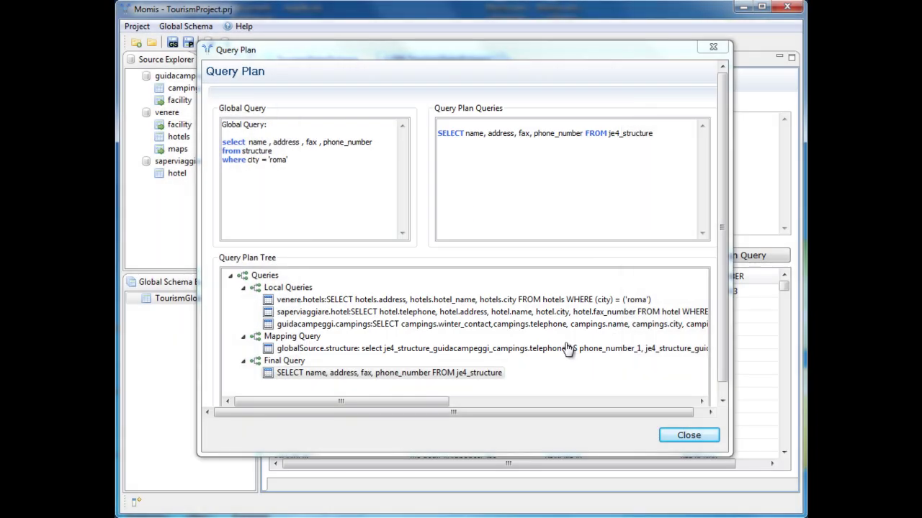
{"action": "left_click", "coordinate": [663, 434]}
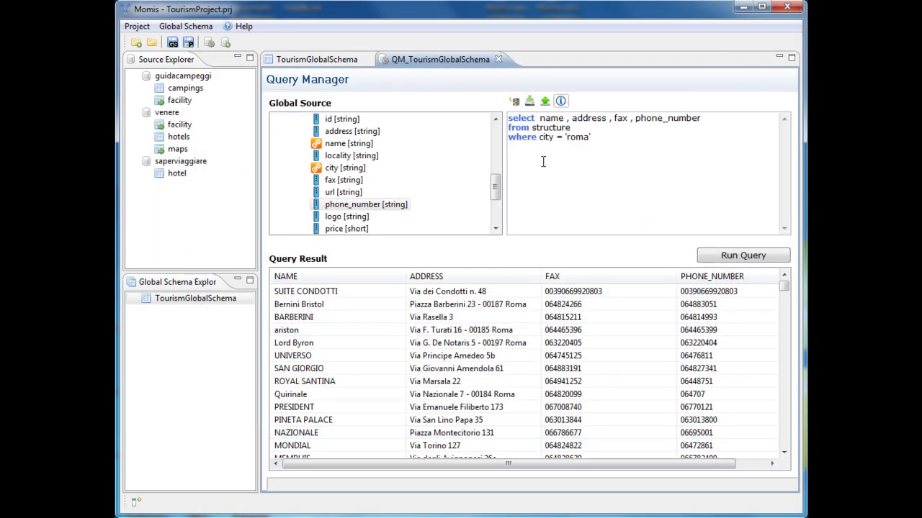
Save the current query as romeStructures.oql in the project's queries folder.
{"action": "left_click", "coordinate": [529, 102]}
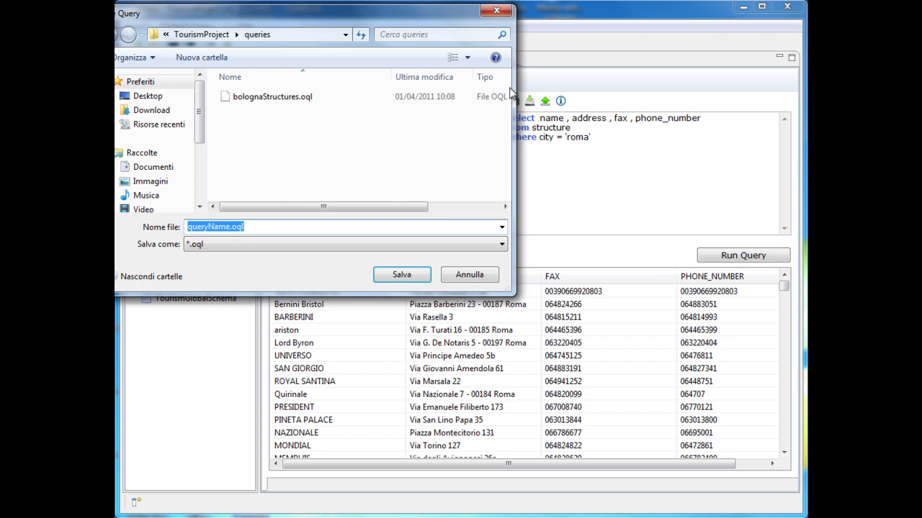
{"action": "left_click_drag", "start_coordinate": [513, 24], "coordinate": [524, 24]}
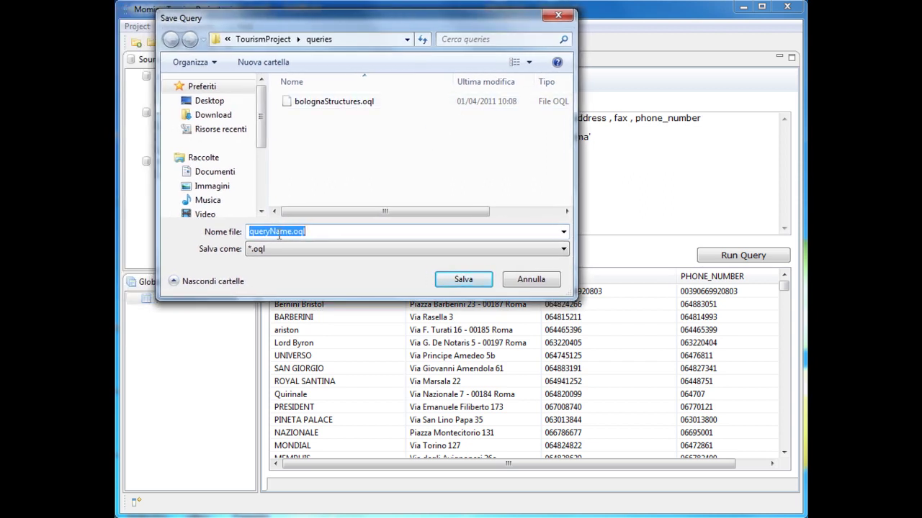
{"action": "type", "text": "romeStr"}
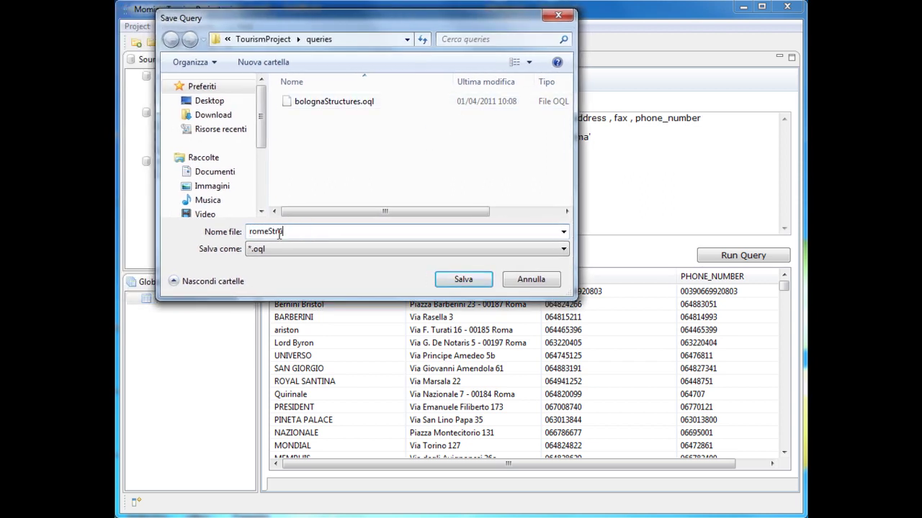
{"action": "type", "text": "uctures.oql"}
{"action": "left_click", "coordinate": [463, 280]}
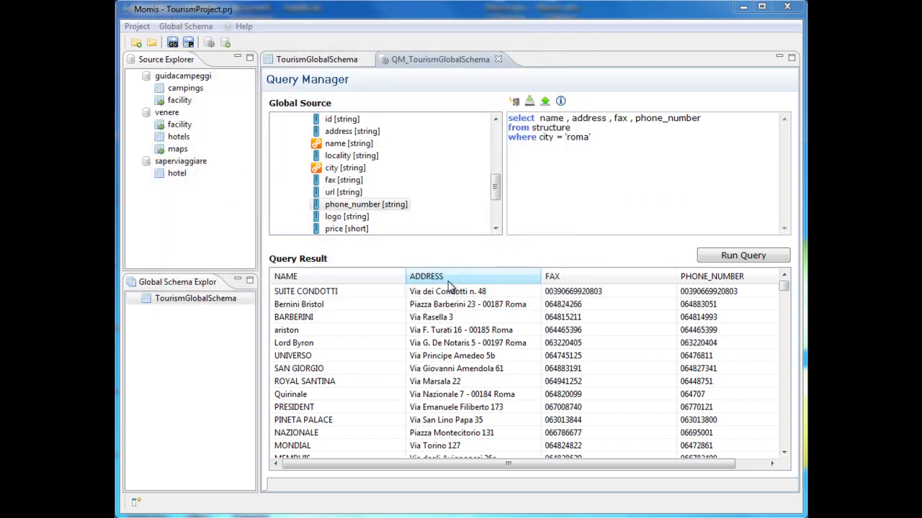
Load the saved query bolognaStructures.oql and run it, viewing its results through to the rating column.
{"action": "left_click", "coordinate": [545, 102]}
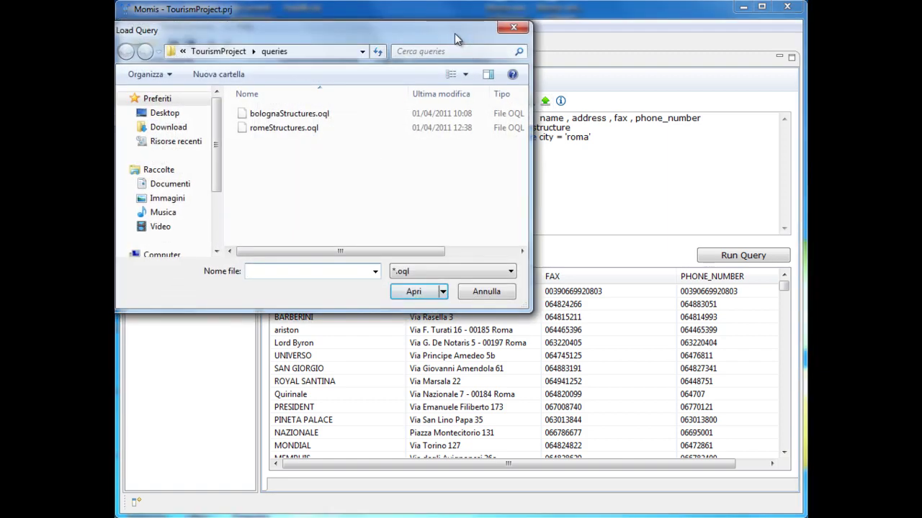
{"action": "left_click_drag", "start_coordinate": [455, 33], "coordinate": [549, 37]}
{"action": "left_click", "coordinate": [413, 119]}
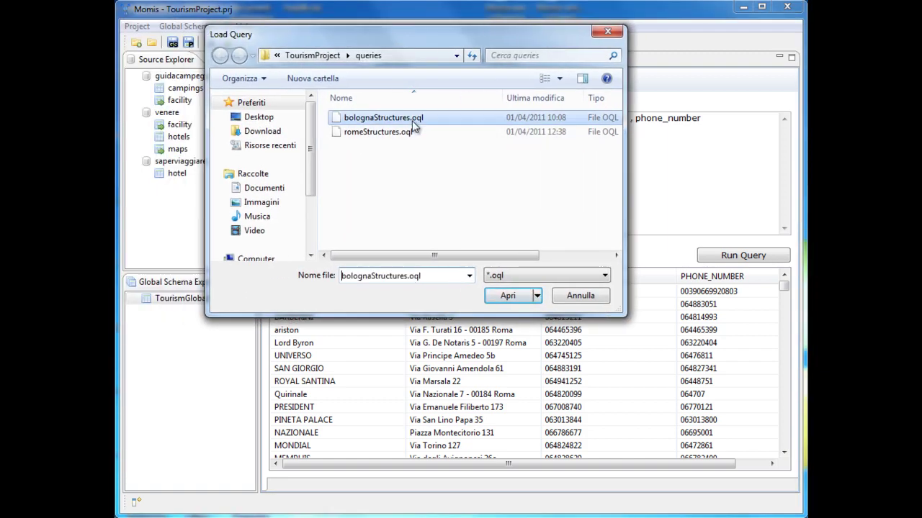
{"action": "left_click", "coordinate": [512, 301]}
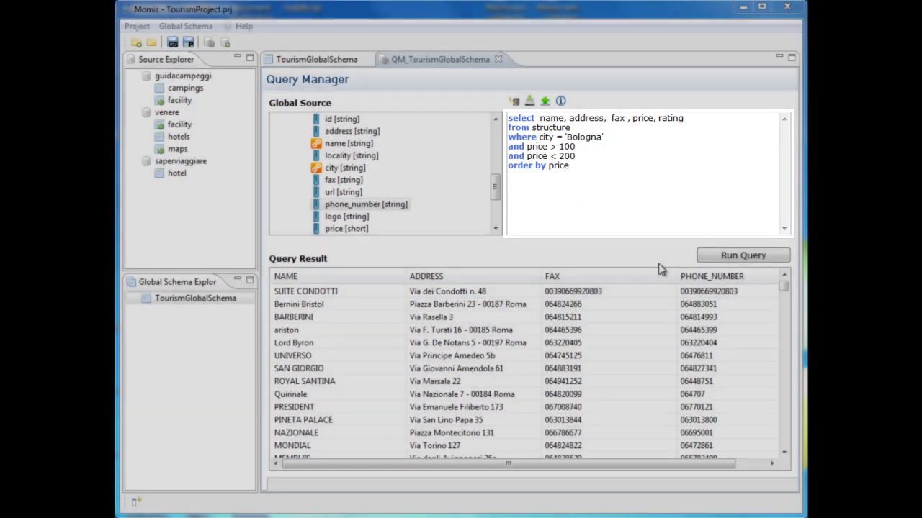
{"action": "left_click", "coordinate": [722, 258]}
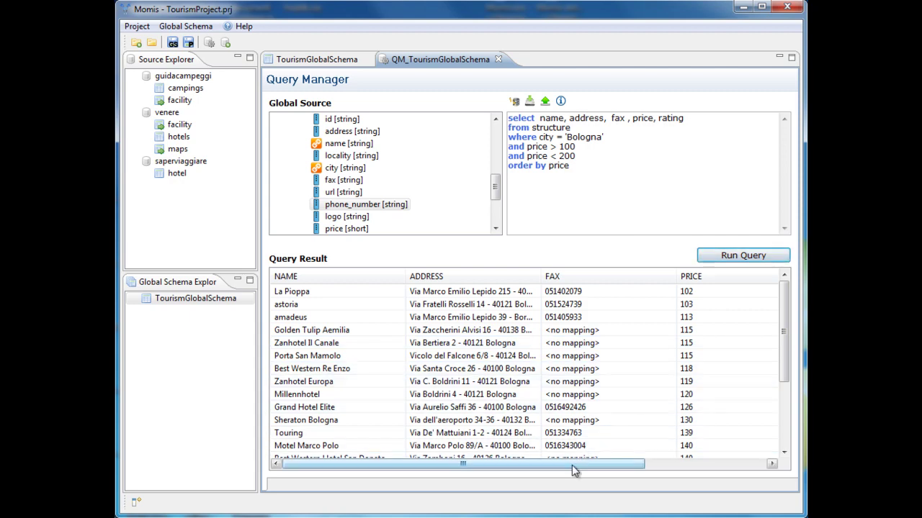
{"action": "left_click_drag", "start_coordinate": [572, 465], "coordinate": [651, 461]}
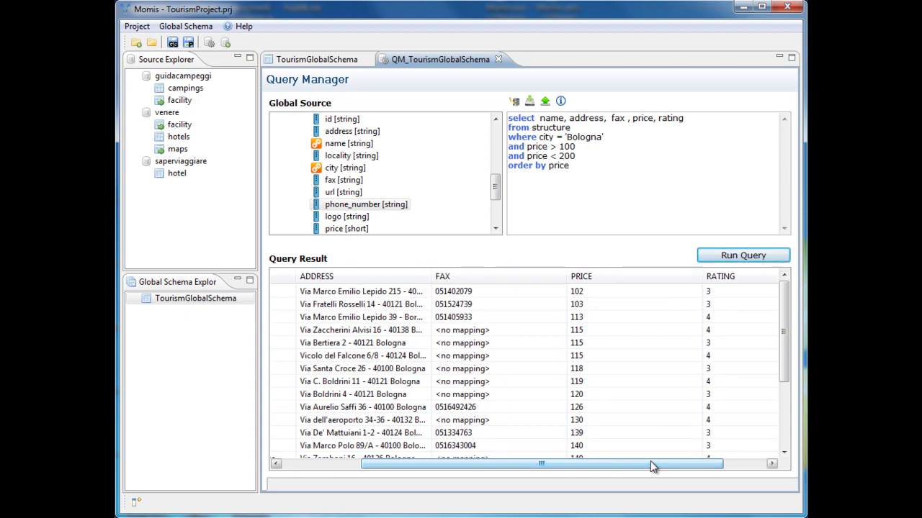
Open the query plan of the Bologna query and show the venere.hotels local query.
{"action": "left_click", "coordinate": [560, 101]}
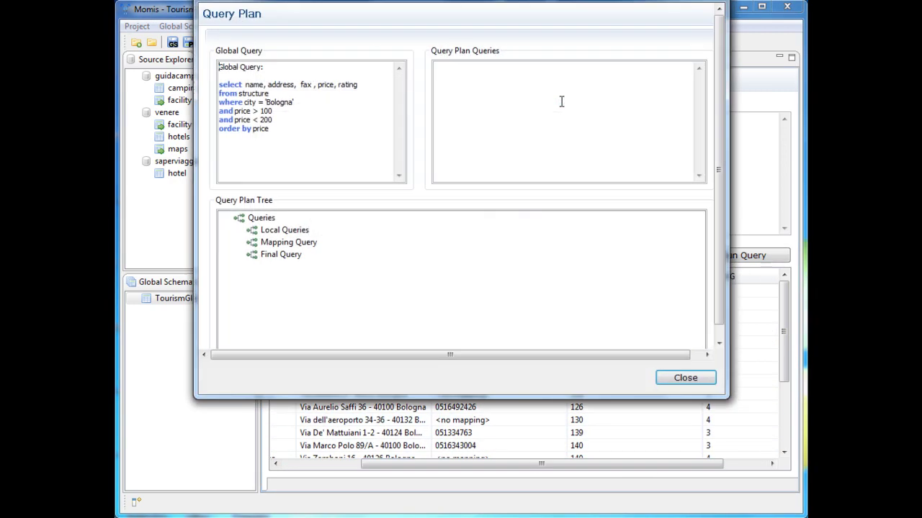
{"action": "left_click_drag", "start_coordinate": [558, 1], "coordinate": [588, 69]}
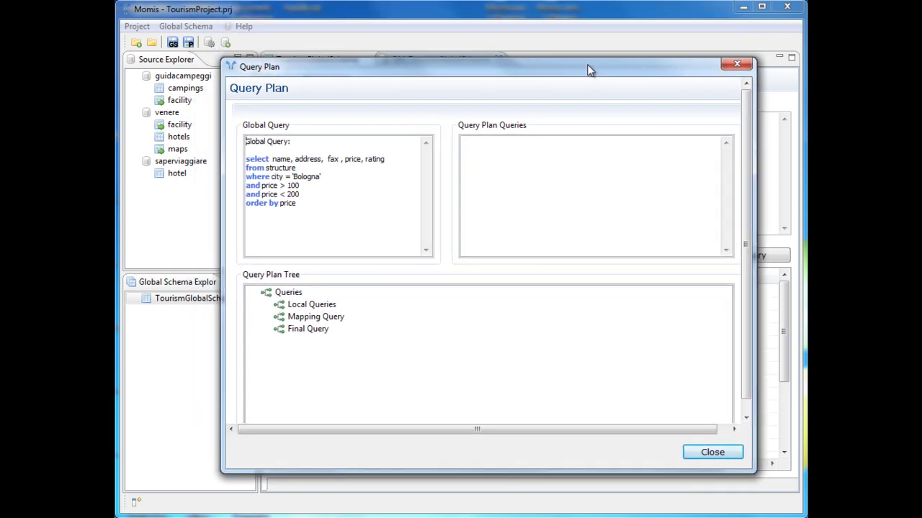
{"action": "left_click", "coordinate": [265, 306]}
{"action": "left_click", "coordinate": [268, 305]}
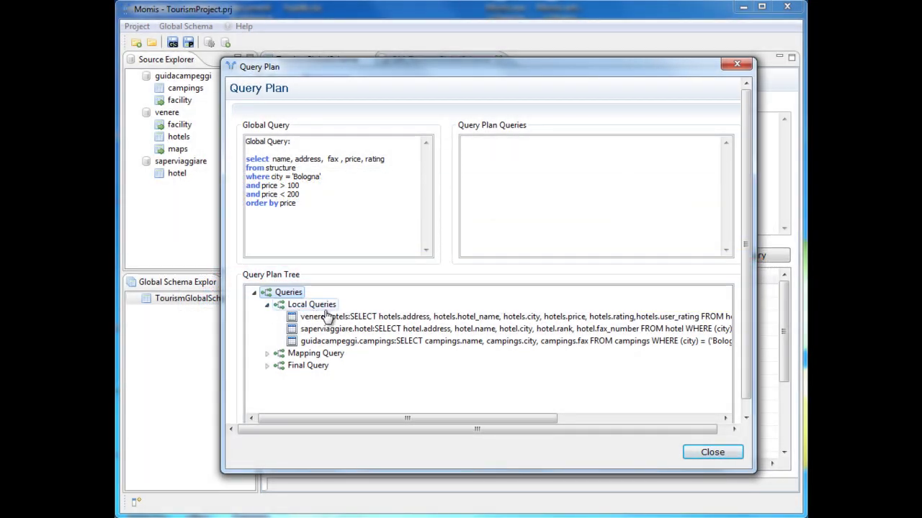
{"action": "left_click", "coordinate": [326, 316]}
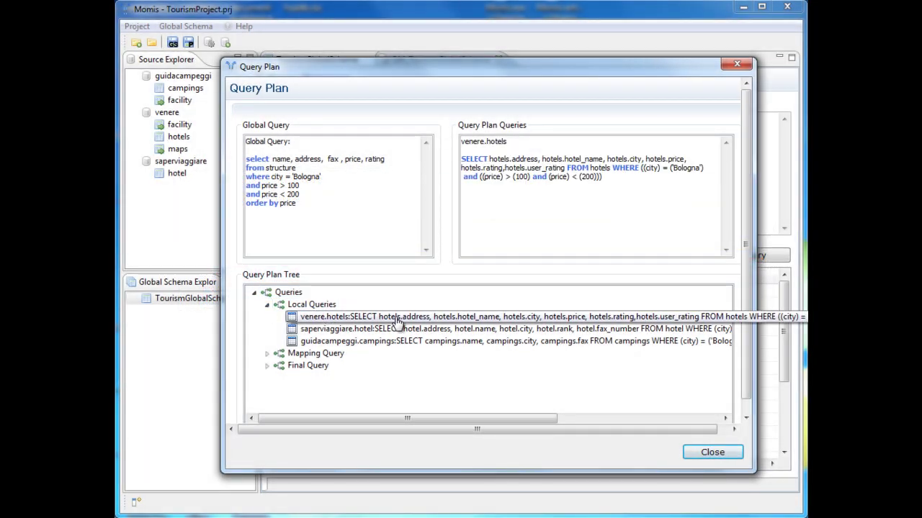
Preview the data of the venere.hotels local query, widening the HOTELS.PRICE column, and close the preview.
{"action": "right_click", "coordinate": [396, 318]}
{"action": "left_click", "coordinate": [397, 325]}
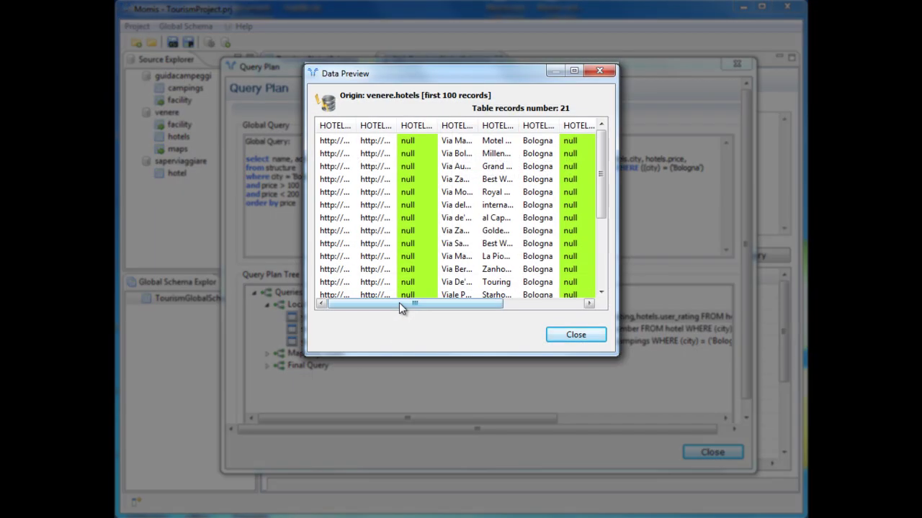
{"action": "left_click_drag", "start_coordinate": [399, 302], "coordinate": [494, 304]}
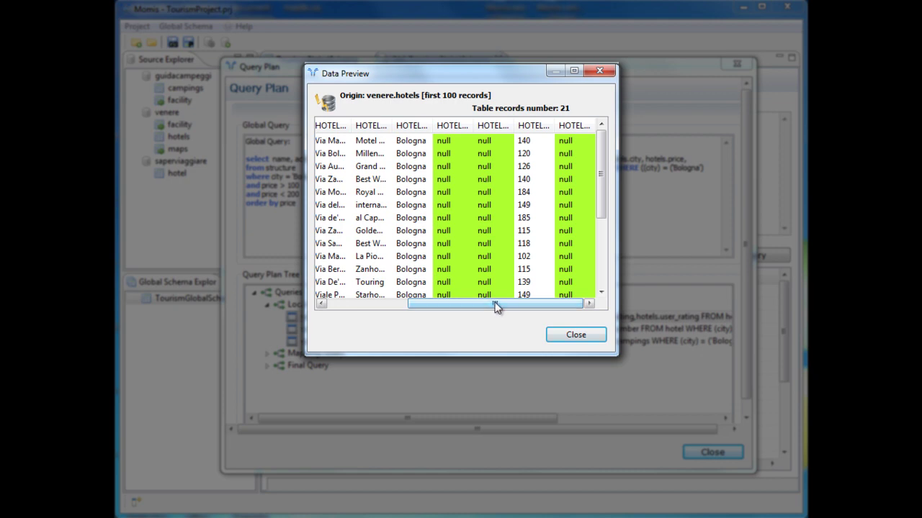
{"action": "left_click_drag", "start_coordinate": [554, 125], "coordinate": [592, 122]}
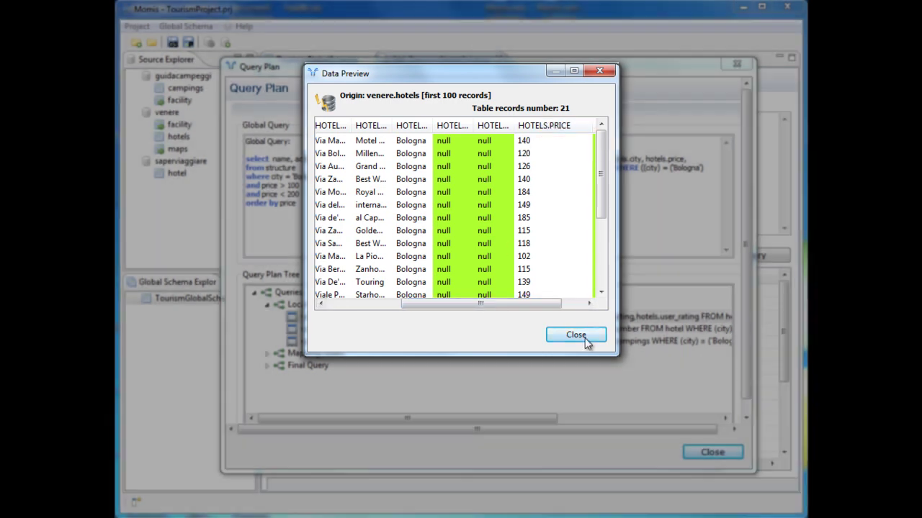
{"action": "left_click", "coordinate": [586, 341]}
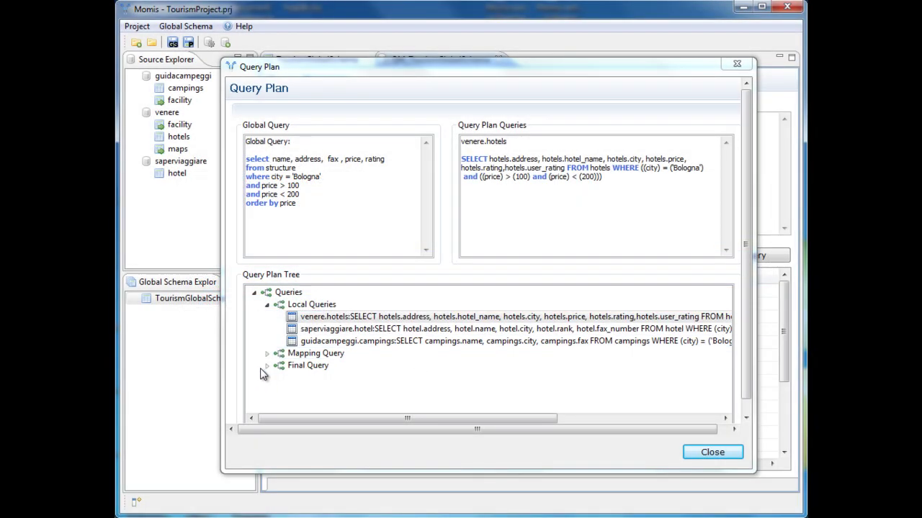
Preview the final query's data and examine the Metropolitan record, widening the name and rating columns, and close the preview.
{"action": "left_click", "coordinate": [263, 369]}
{"action": "left_click", "coordinate": [267, 366]}
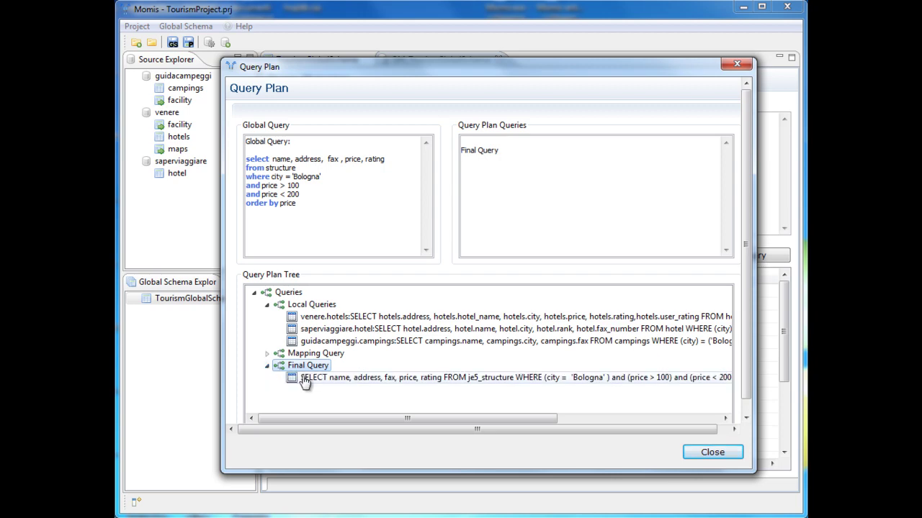
{"action": "right_click", "coordinate": [367, 379]}
{"action": "left_click", "coordinate": [367, 385]}
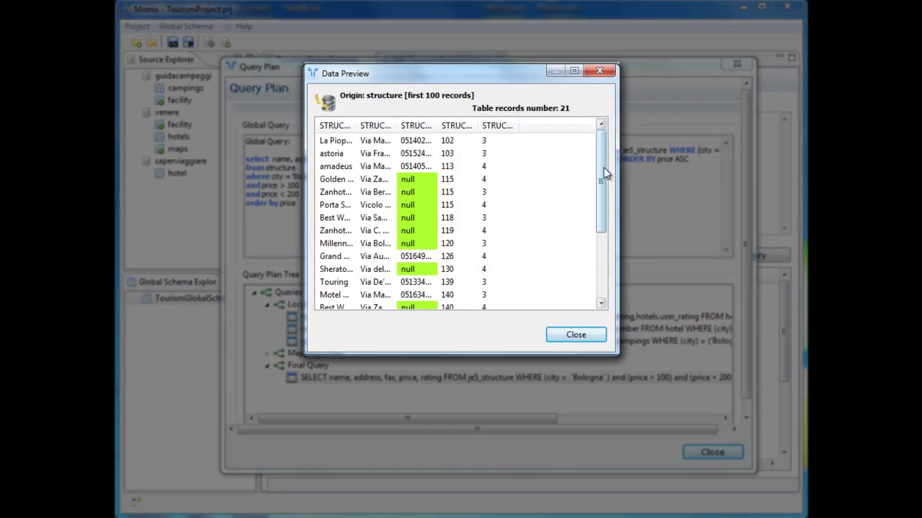
{"action": "left_click_drag", "start_coordinate": [603, 167], "coordinate": [598, 288]}
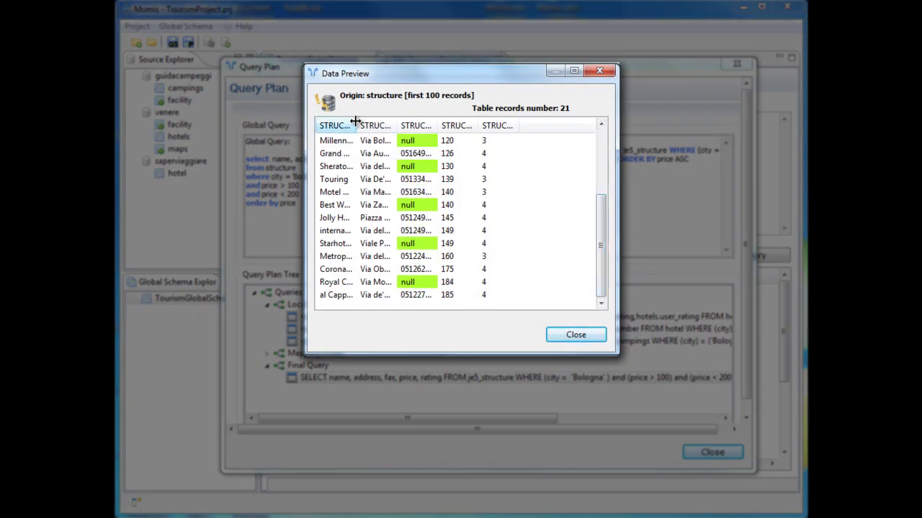
{"action": "left_click_drag", "start_coordinate": [357, 125], "coordinate": [398, 128]}
{"action": "left_click", "coordinate": [343, 257]}
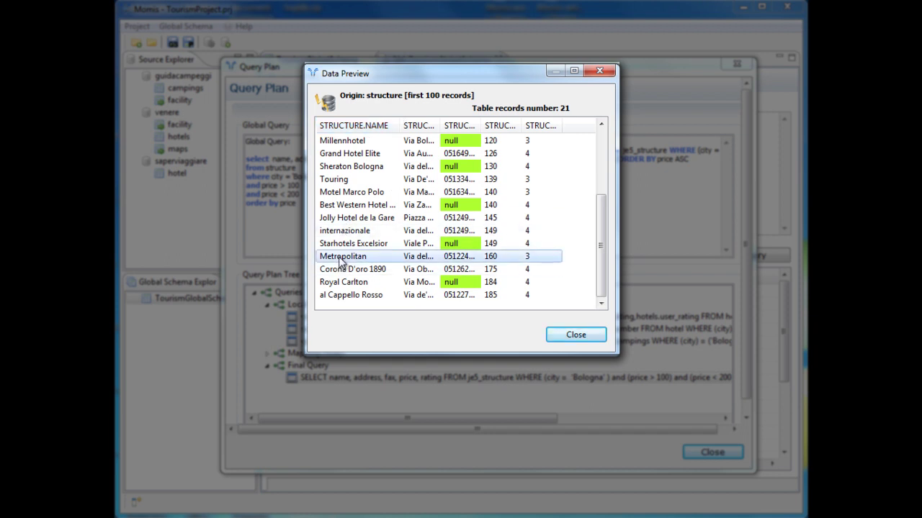
{"action": "left_click_drag", "start_coordinate": [596, 123], "coordinate": [609, 120]}
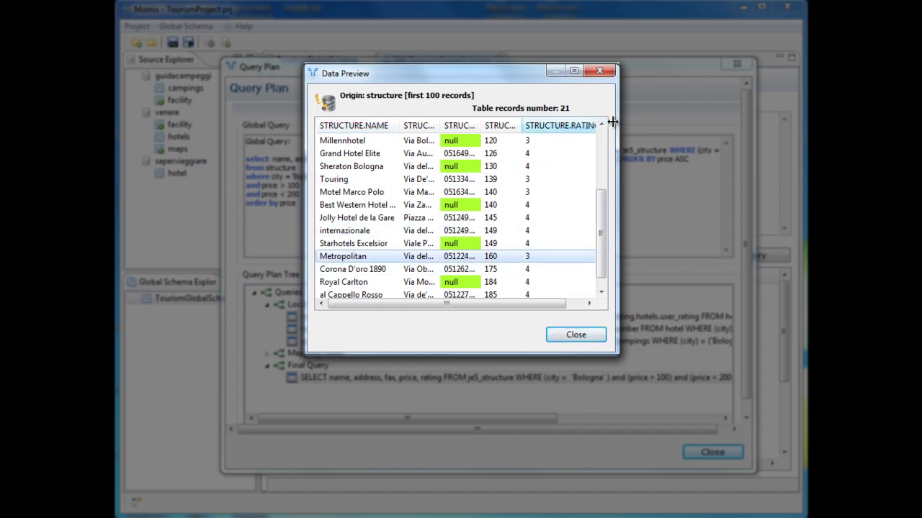
{"action": "left_click_drag", "start_coordinate": [524, 309], "coordinate": [546, 306]}
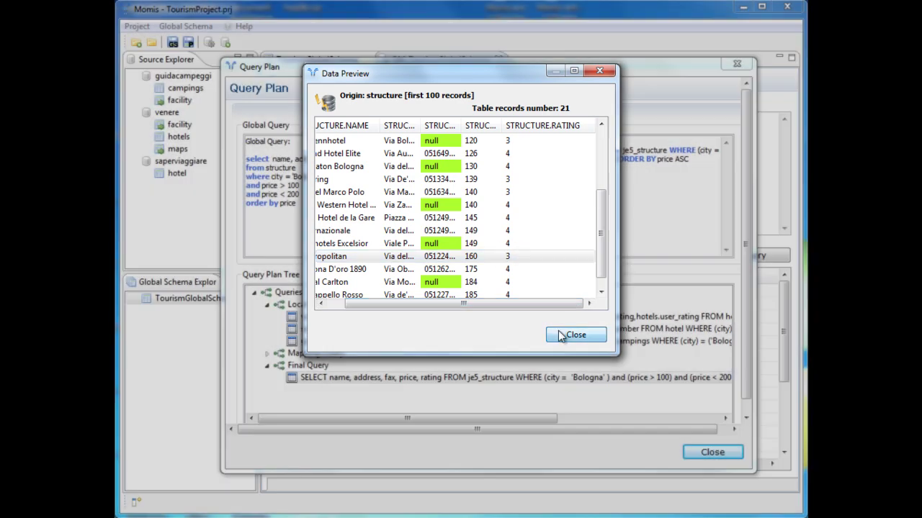
{"action": "left_click", "coordinate": [574, 334]}
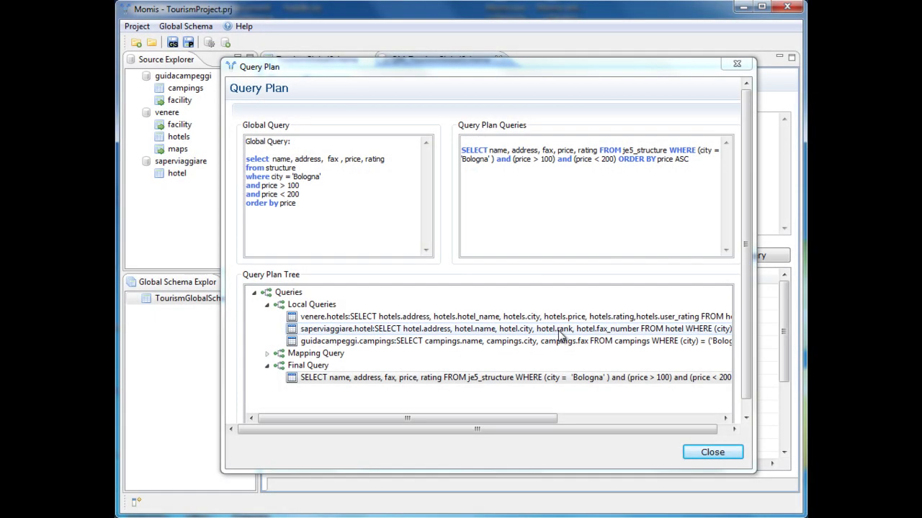
Preview the data of the globalSource.structure mapping query in an enlarged preview window.
{"action": "double_click", "coordinate": [274, 353]}
{"action": "left_click", "coordinate": [324, 365]}
{"action": "right_click", "coordinate": [508, 367]}
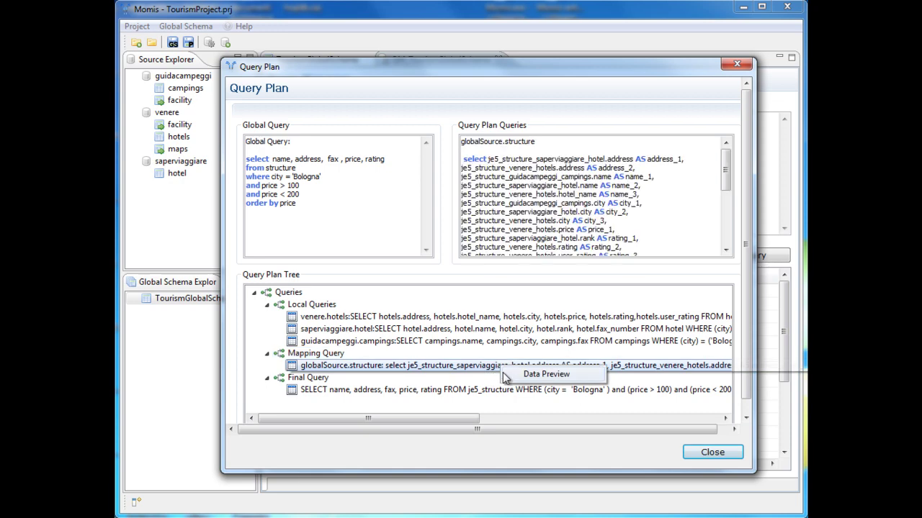
{"action": "left_click", "coordinate": [546, 374]}
{"action": "left_click_drag", "start_coordinate": [300, 213], "coordinate": [140, 211]}
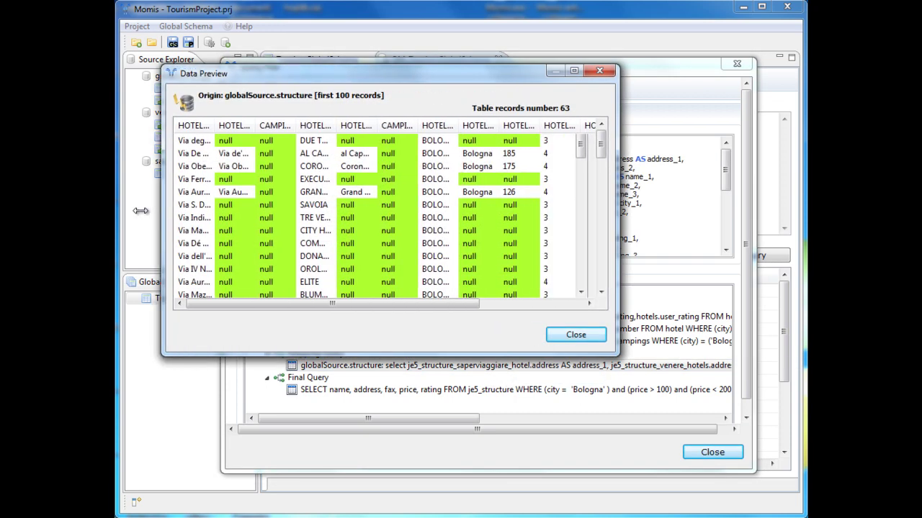
{"action": "left_click_drag", "start_coordinate": [617, 226], "coordinate": [792, 226]}
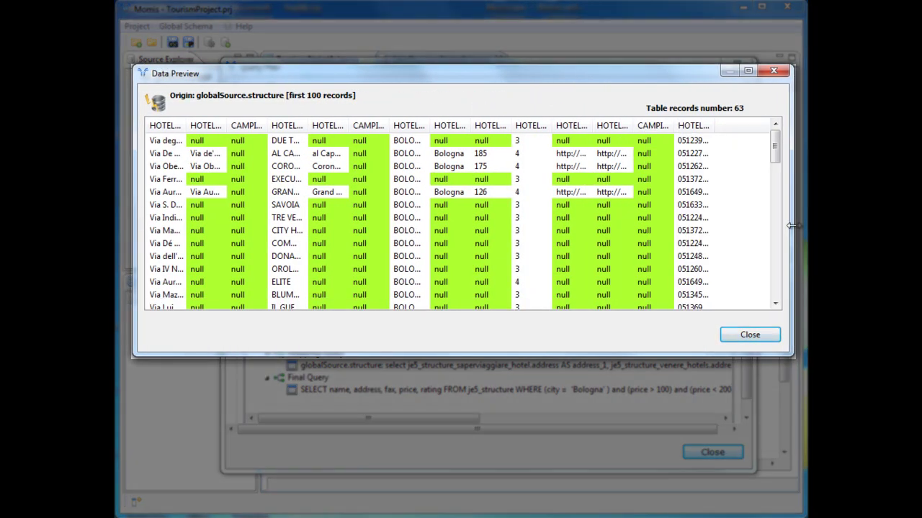
Examine the METROPOLITAN record's HOTEL.RANK, HOTELS.RATING and HOTELS.USER_RATING values in widened columns, and close the mapping preview.
{"action": "left_click_drag", "start_coordinate": [309, 125], "coordinate": [352, 125]}
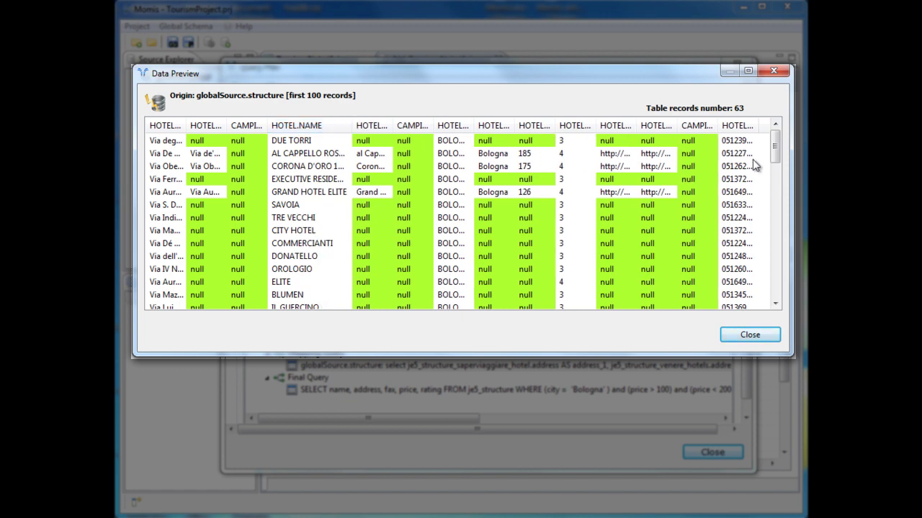
{"action": "left_click_drag", "start_coordinate": [774, 146], "coordinate": [775, 183]}
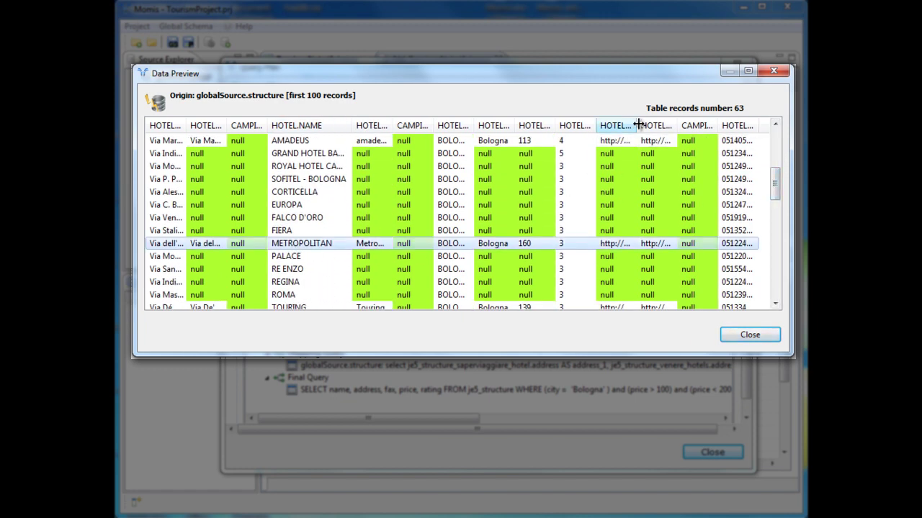
{"action": "left_click_drag", "start_coordinate": [638, 124], "coordinate": [789, 123]}
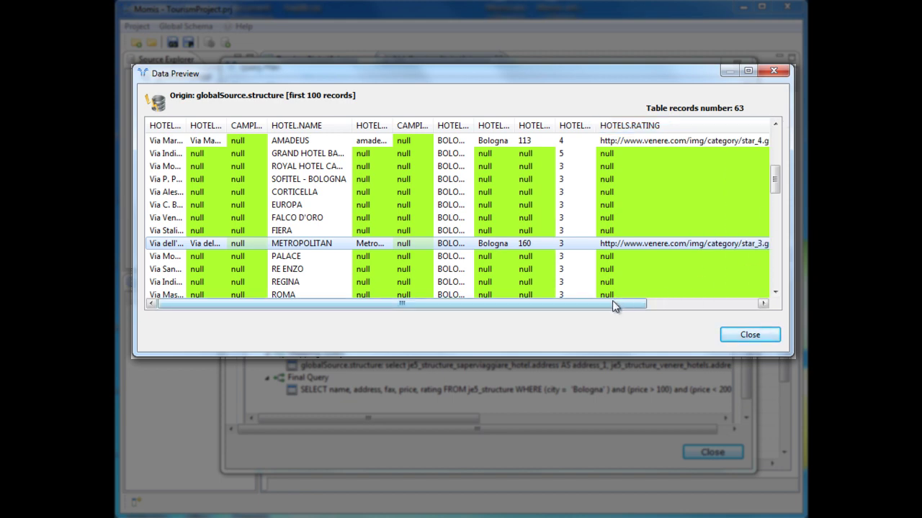
{"action": "left_click_drag", "start_coordinate": [613, 303], "coordinate": [723, 303]}
{"action": "left_click_drag", "start_coordinate": [687, 127], "coordinate": [801, 124]}
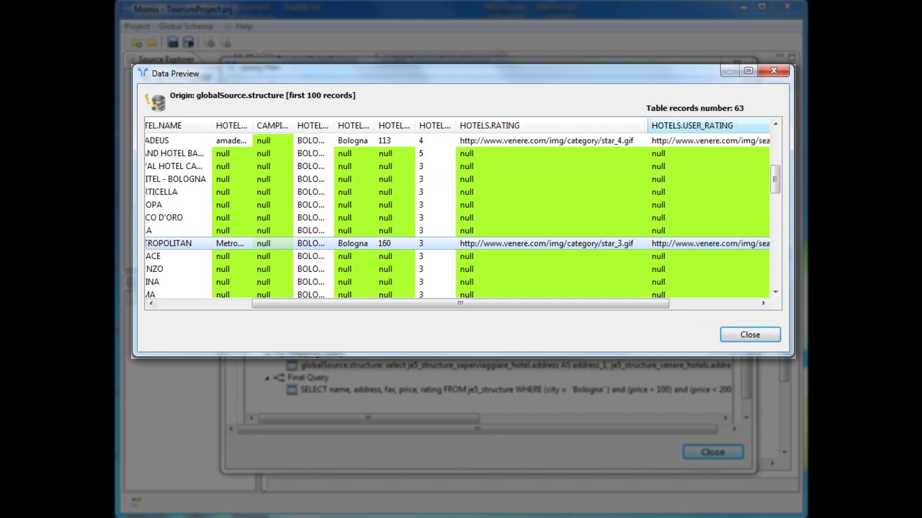
{"action": "left_click_drag", "start_coordinate": [648, 306], "coordinate": [710, 267]}
{"action": "left_click_drag", "start_coordinate": [689, 123], "coordinate": [745, 123]}
{"action": "left_click_drag", "start_coordinate": [325, 119], "coordinate": [361, 119]}
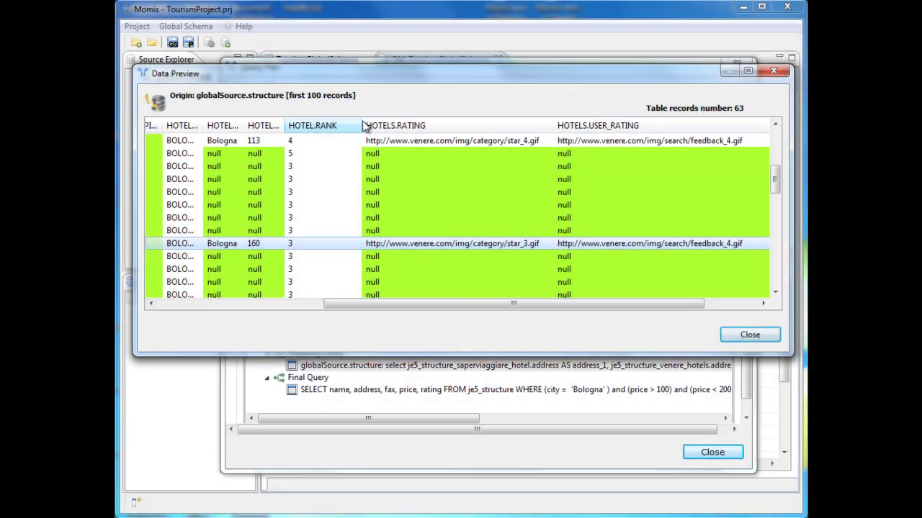
{"action": "left_click", "coordinate": [749, 335]}
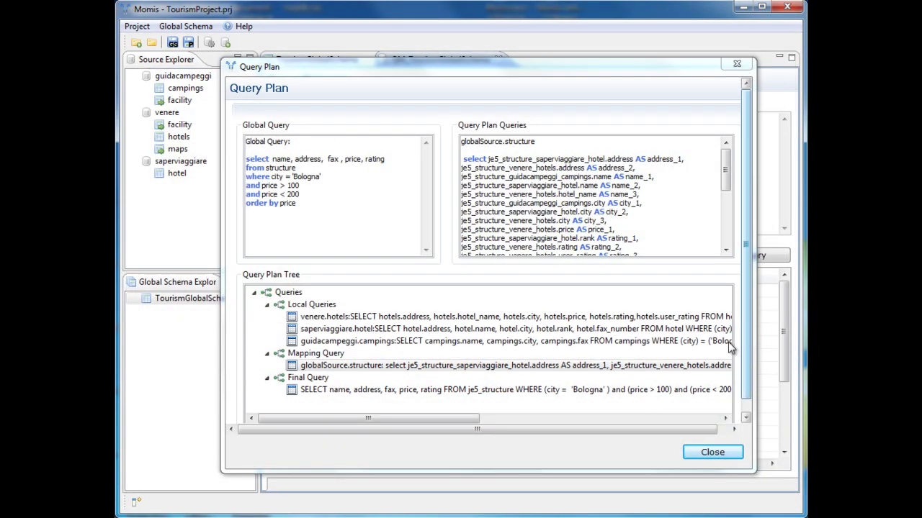
Preview the final query's data again to check the Metropolitan record's rating, and close the preview.
{"action": "right_click", "coordinate": [388, 400]}
{"action": "left_click", "coordinate": [428, 404]}
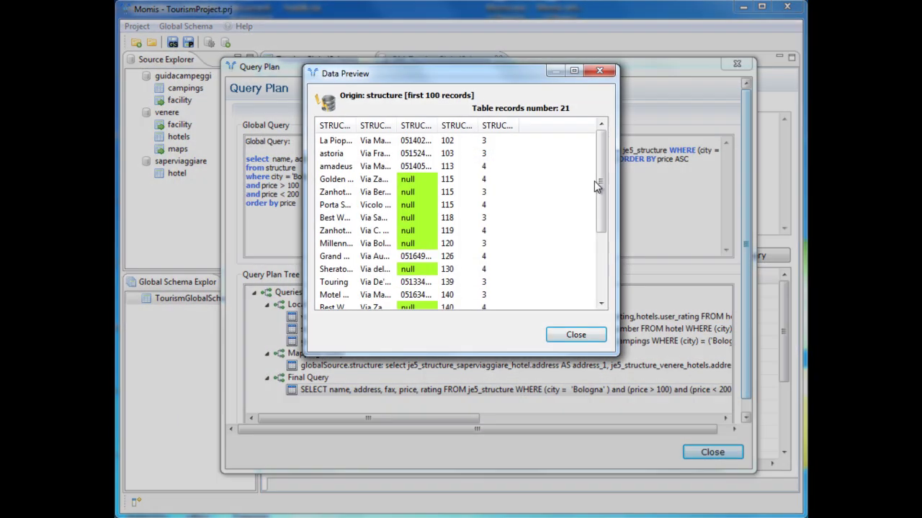
{"action": "left_click_drag", "start_coordinate": [594, 181], "coordinate": [592, 277]}
{"action": "left_click_drag", "start_coordinate": [355, 126], "coordinate": [404, 125]}
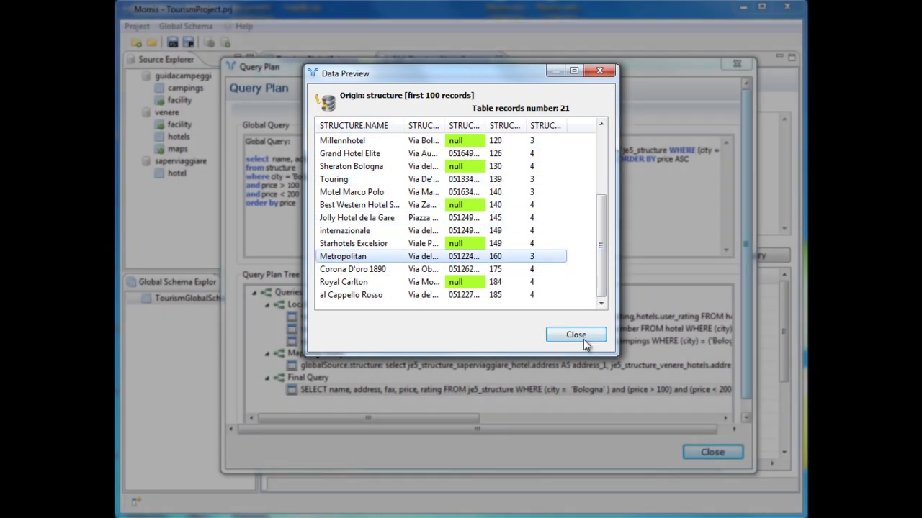
{"action": "left_click", "coordinate": [576, 334]}
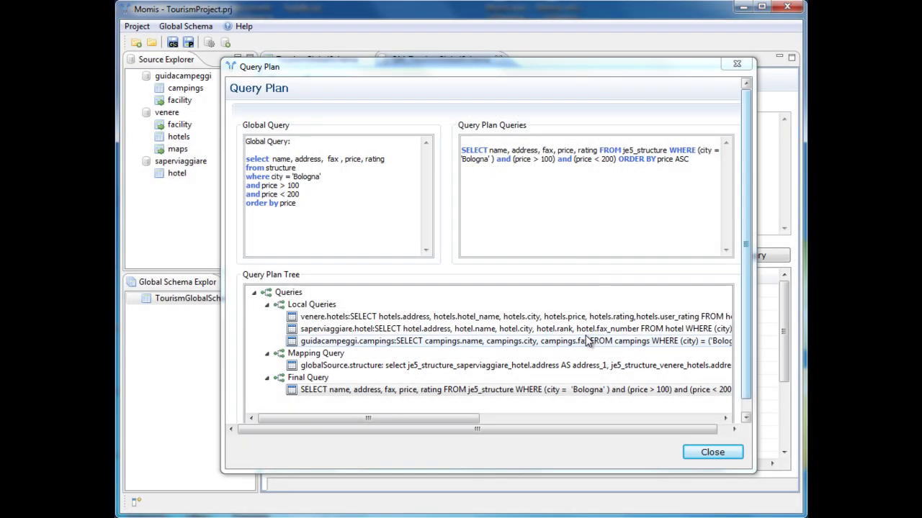